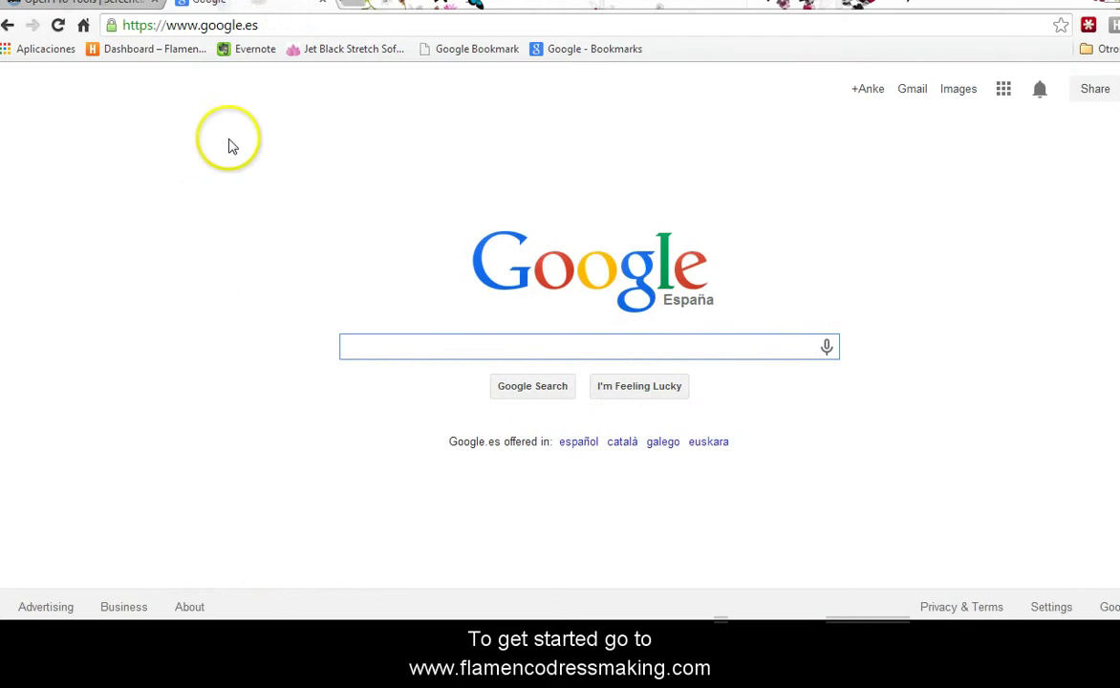
left_click(269, 23)
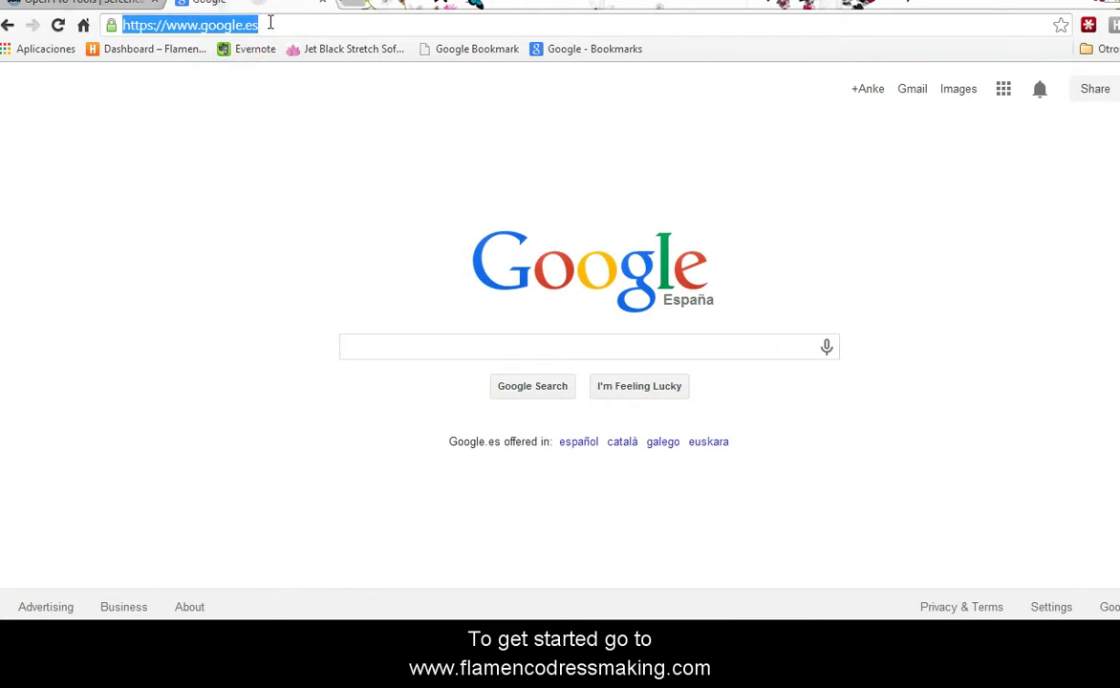
type("www.flame")
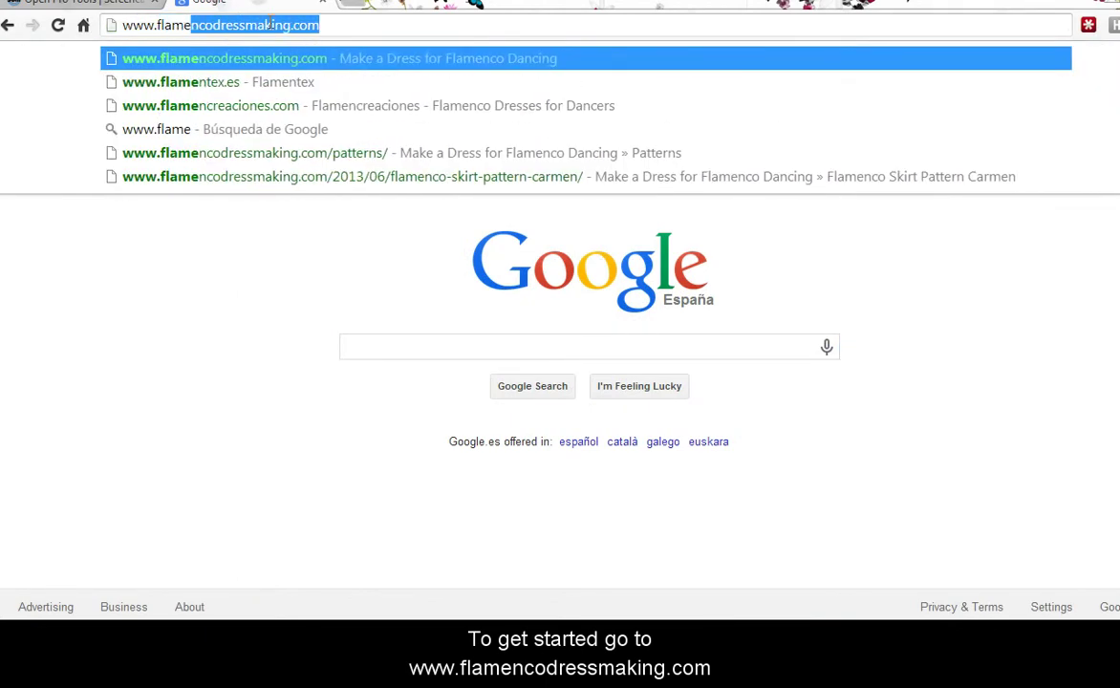
type("ncodressmaking.lc")
key("BackSpace")
key("BackSpace")
type("c")
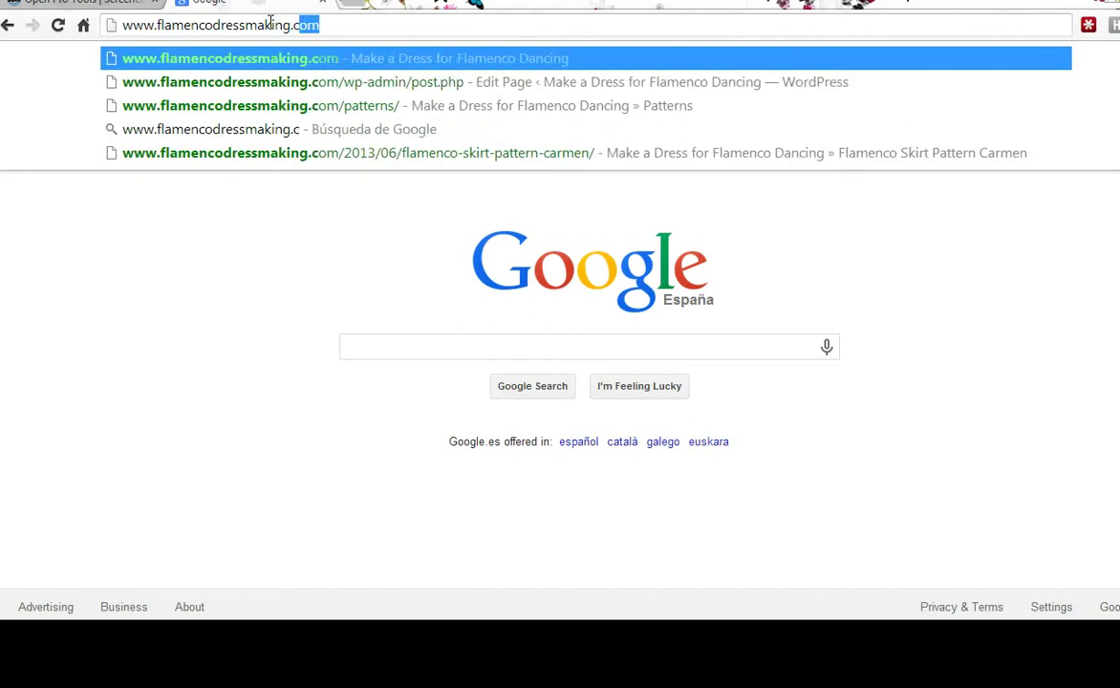
type("om")
key("Return")
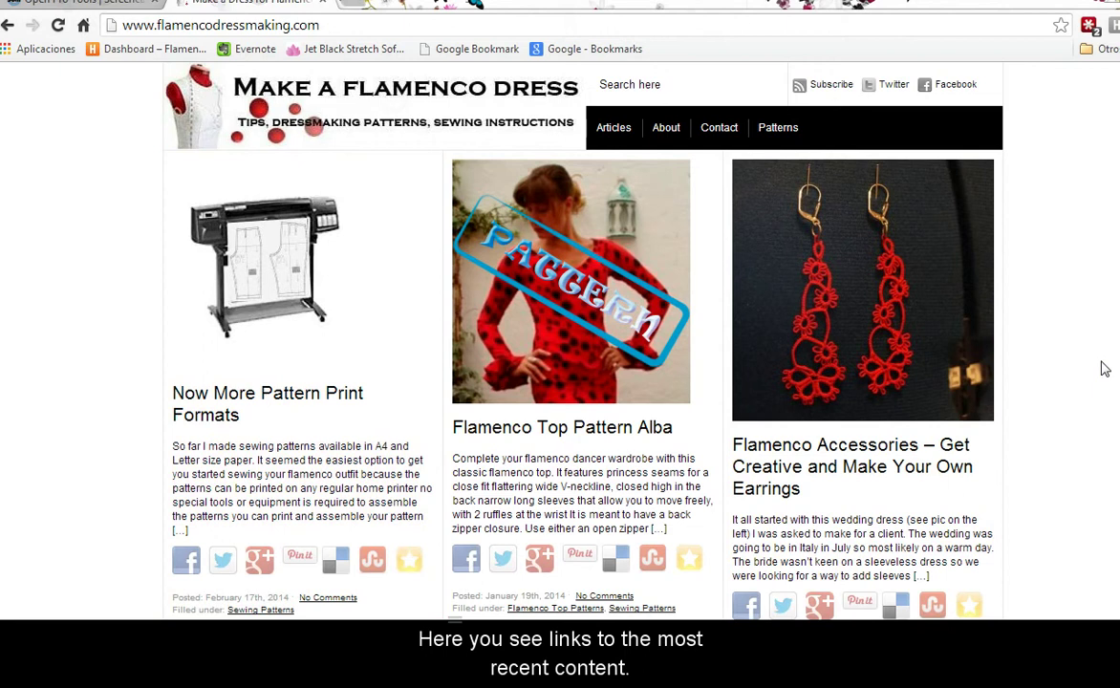
Browse the home page, then open Patterns from the top navigation and scroll its listings.
scroll(1101, 371, "down", 5)
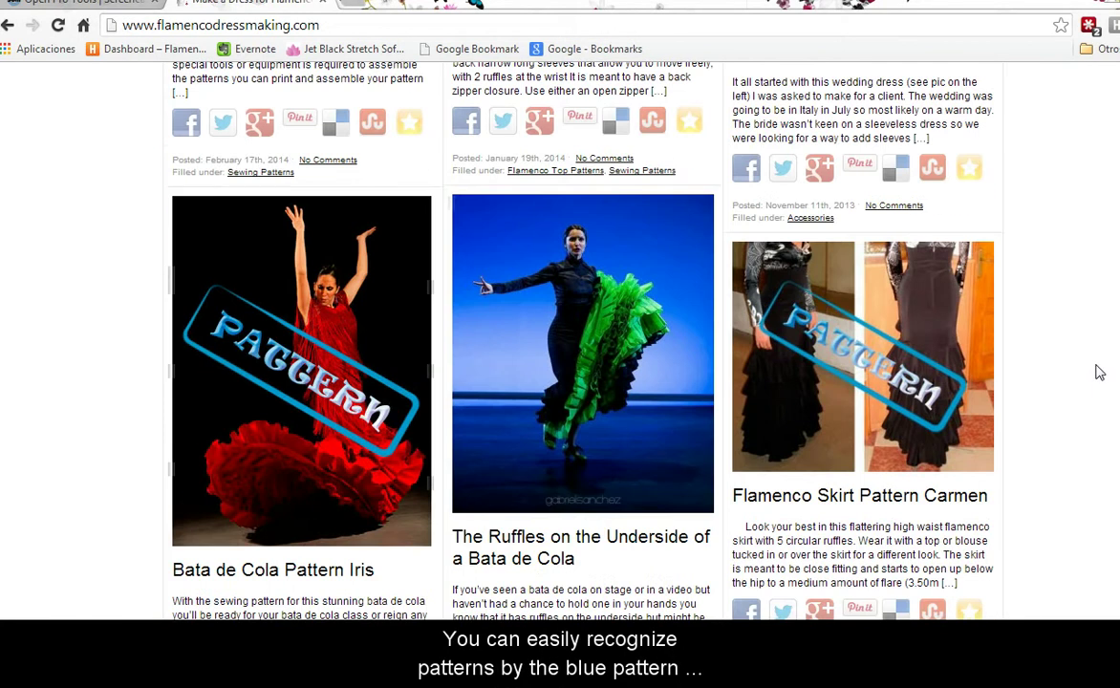
scroll(1099, 372, "down", 3)
scroll(1099, 372, "up", 2)
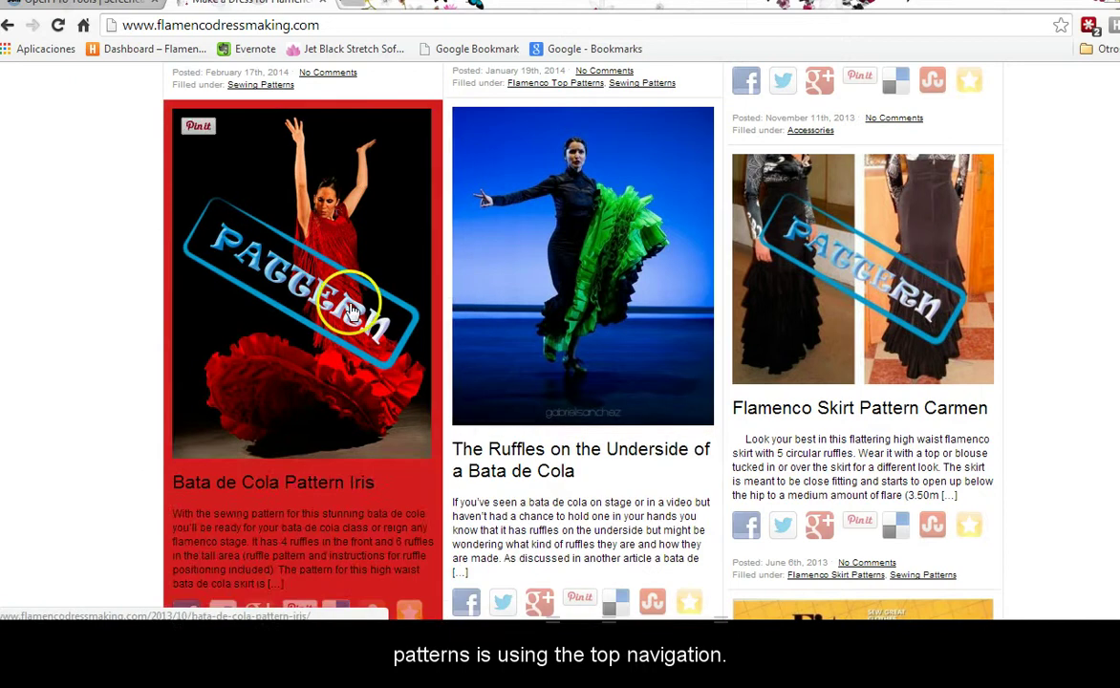
scroll(690, 260, "up", 5)
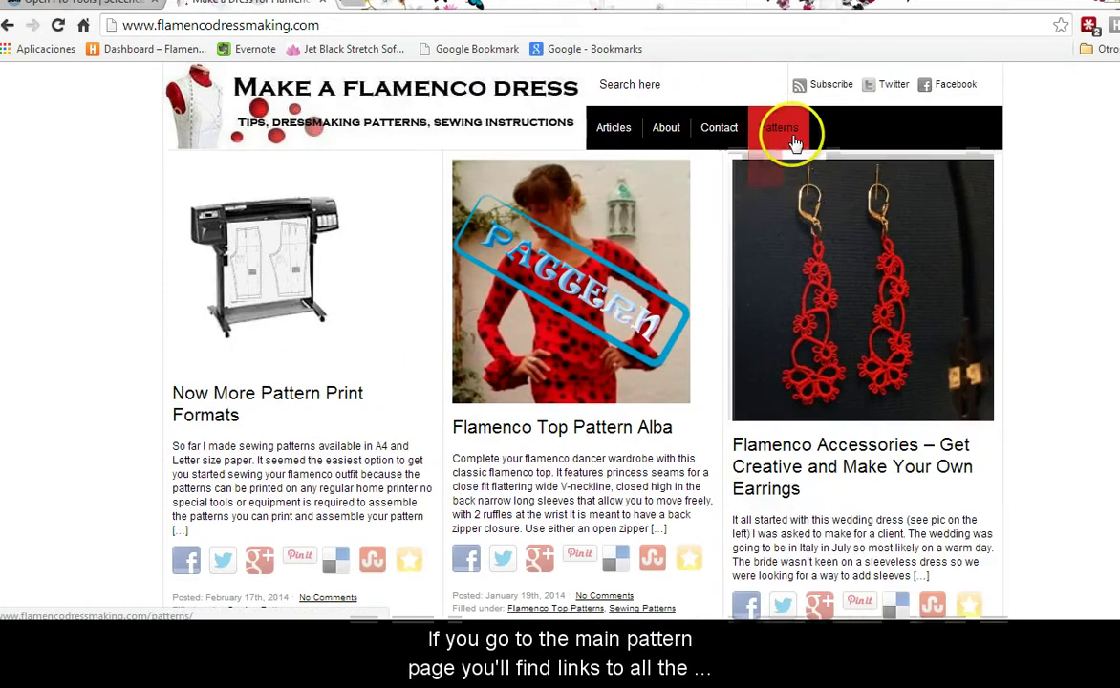
mouse_move(792, 135)
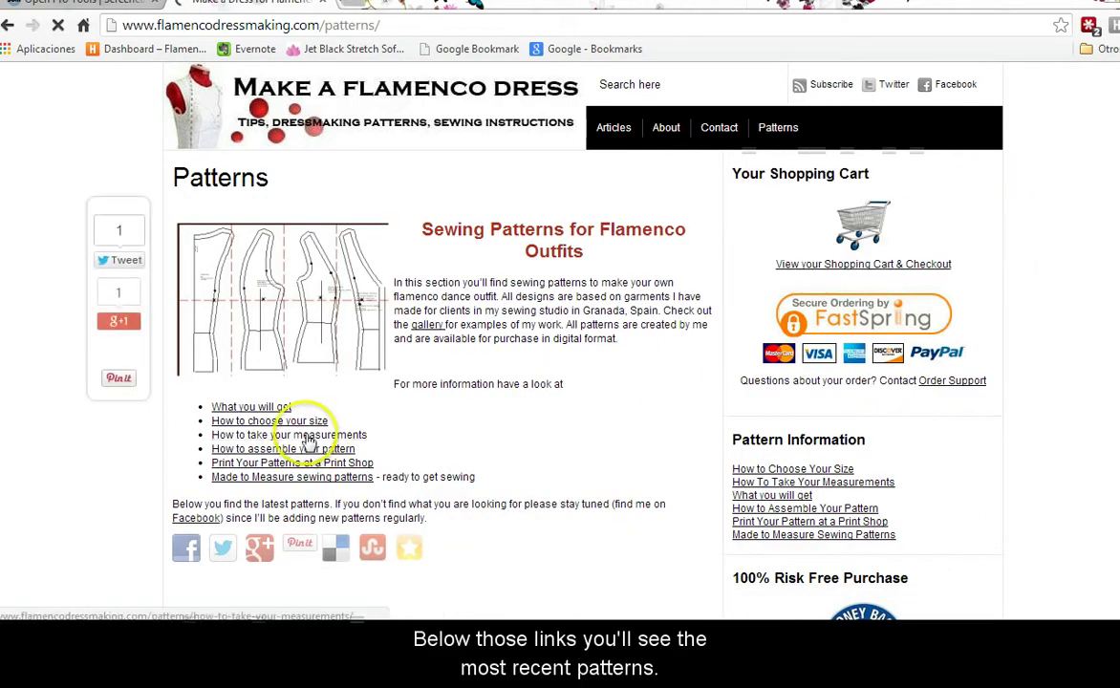
scroll(296, 412, "down", 7)
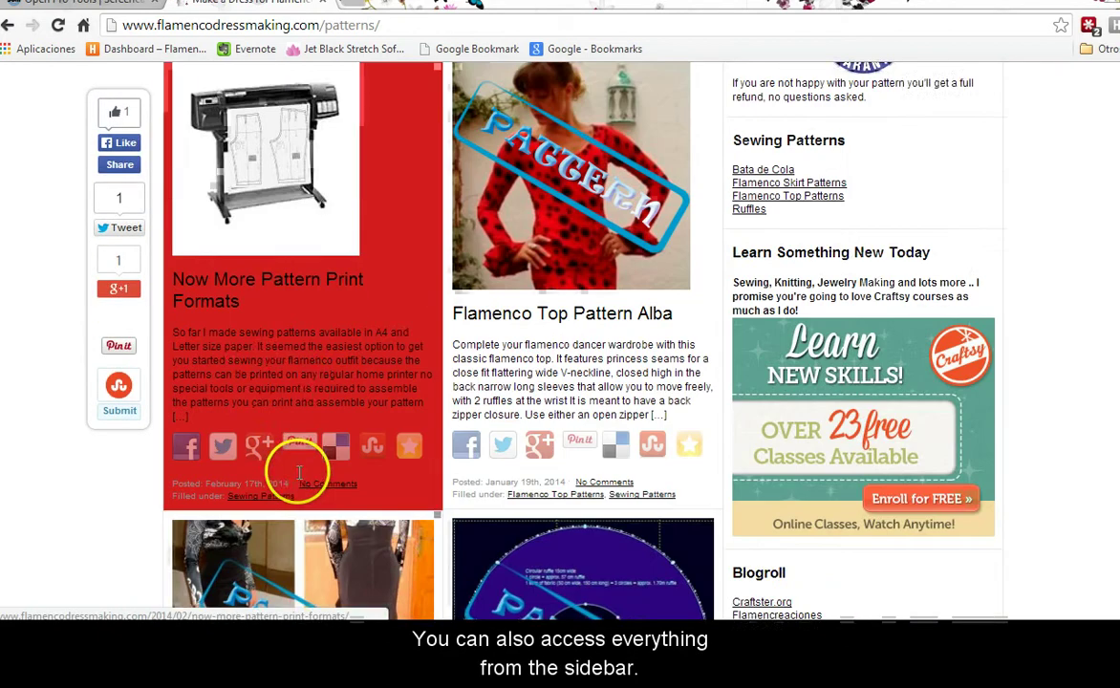
scroll(298, 476, "down", 2)
scroll(857, 520, "up", 5)
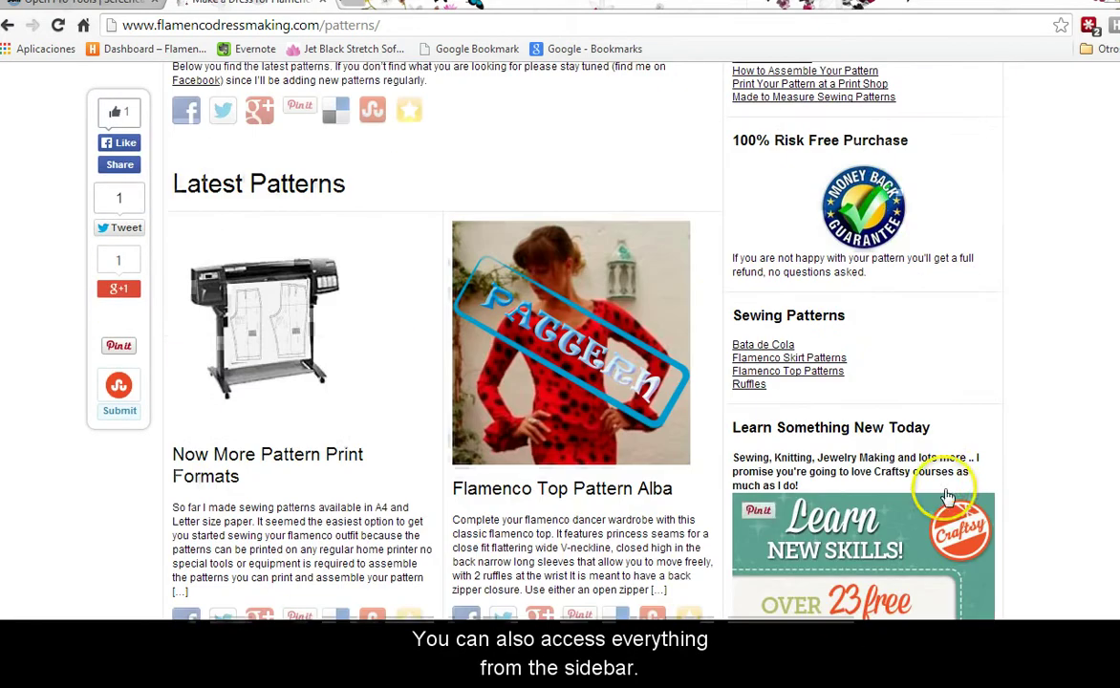
scroll(933, 212, "up", 3)
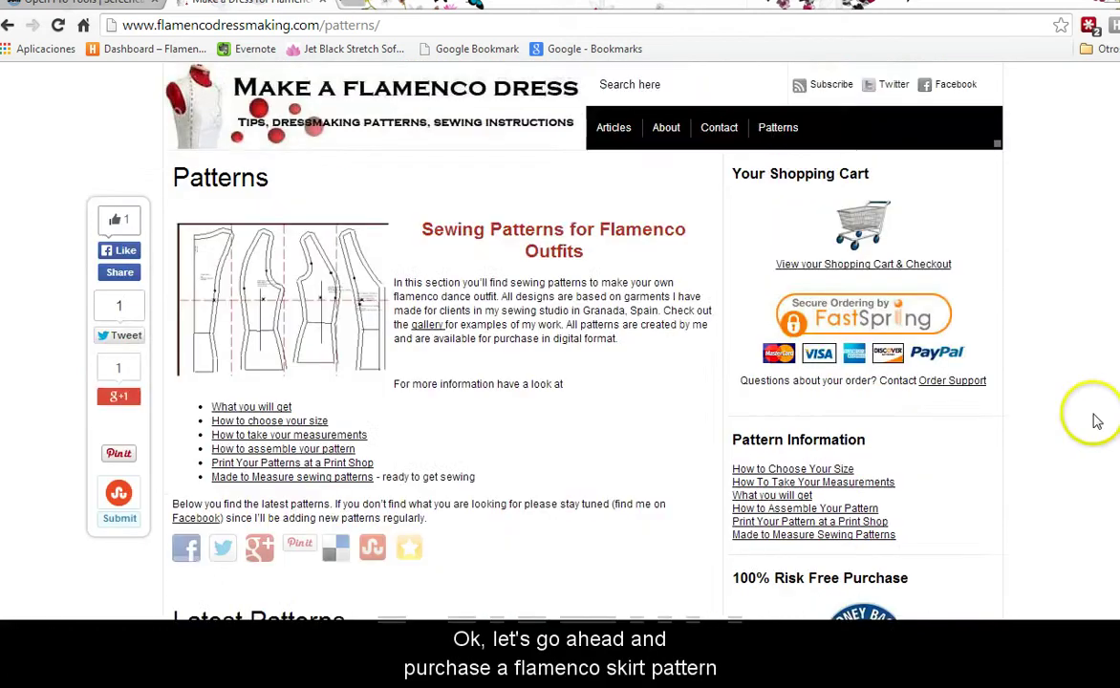
scroll(1100, 413, "down", 8)
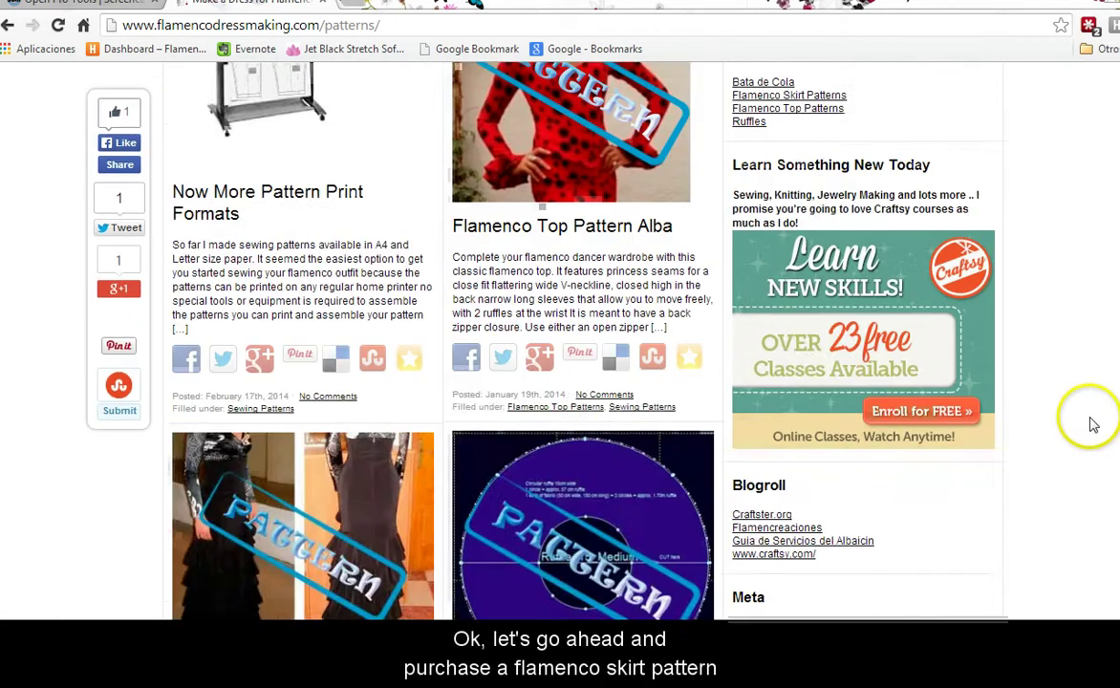
Open the Flamenco Skirt Pattern Carmen page and view its skirt photos enlarged.
left_click(334, 397)
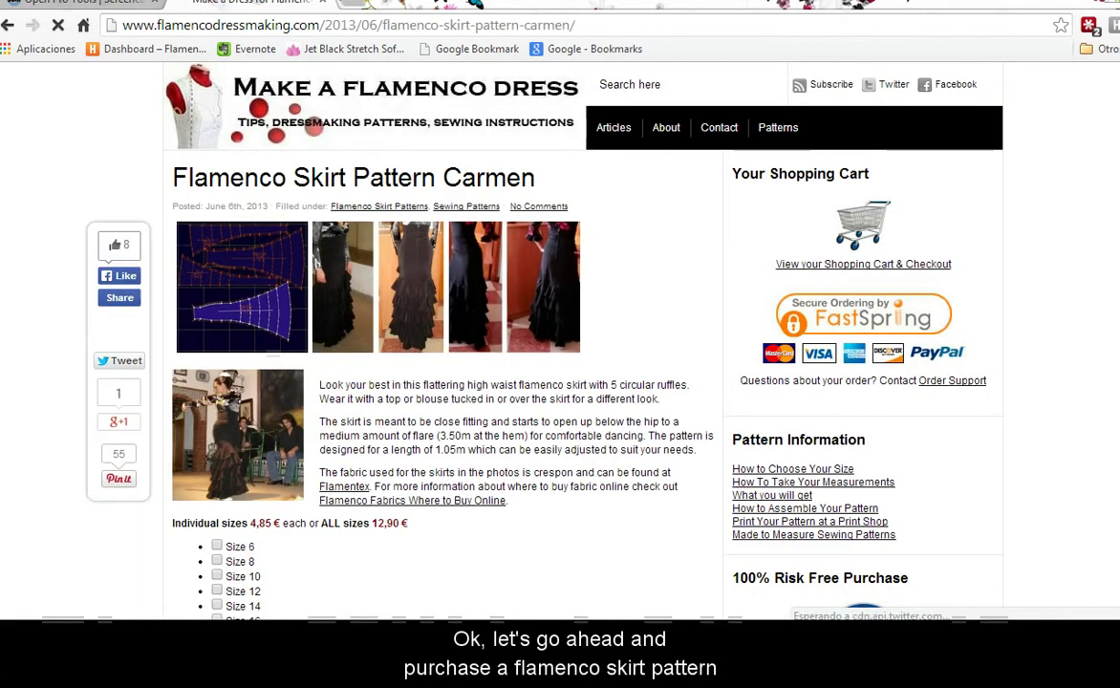
scroll(694, 429, "down", 1)
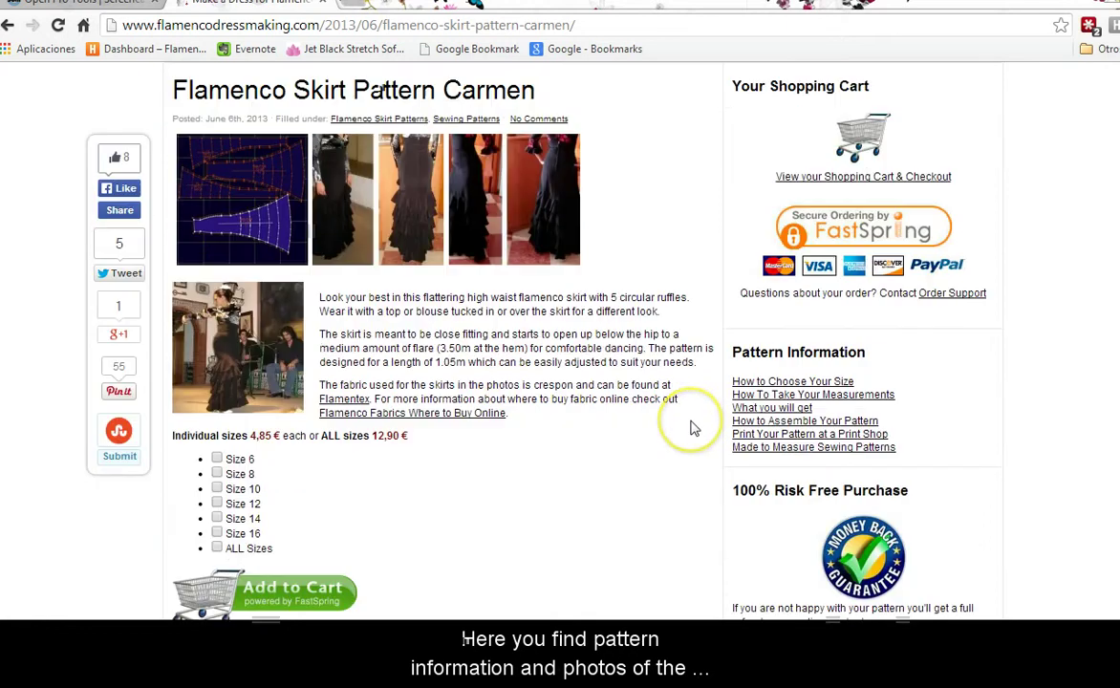
left_click(394, 201)
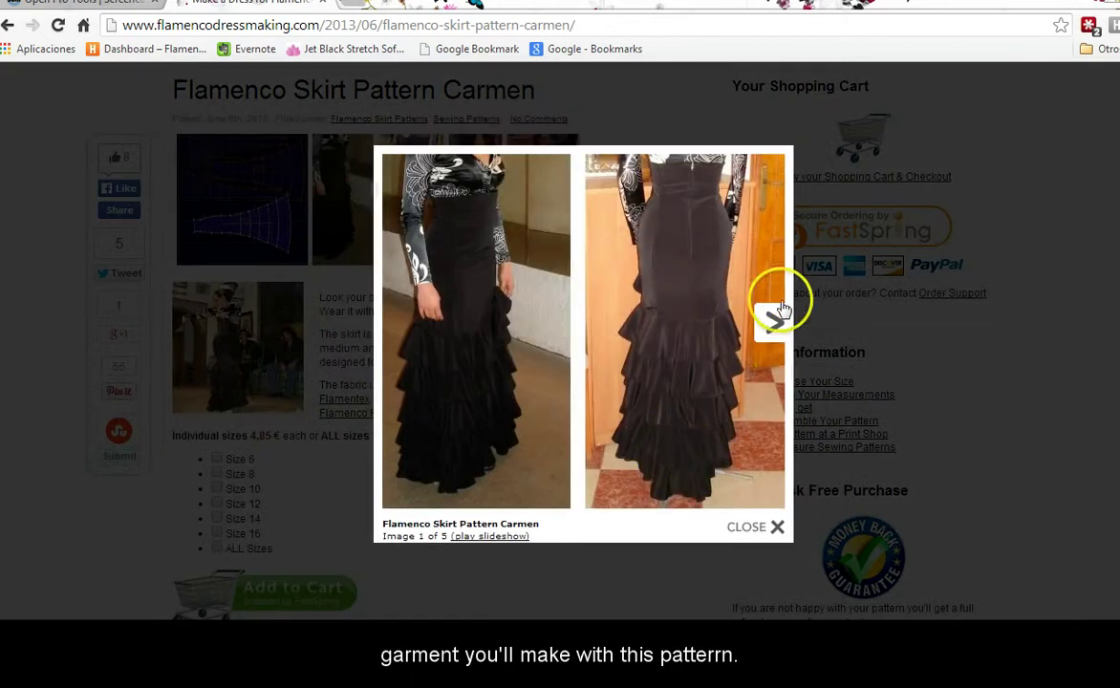
left_click(777, 313)
left_click(806, 511)
Check the enlarged size chart, then select Size 12 of the Carmen skirt pattern.
scroll(640, 521, "down", 4)
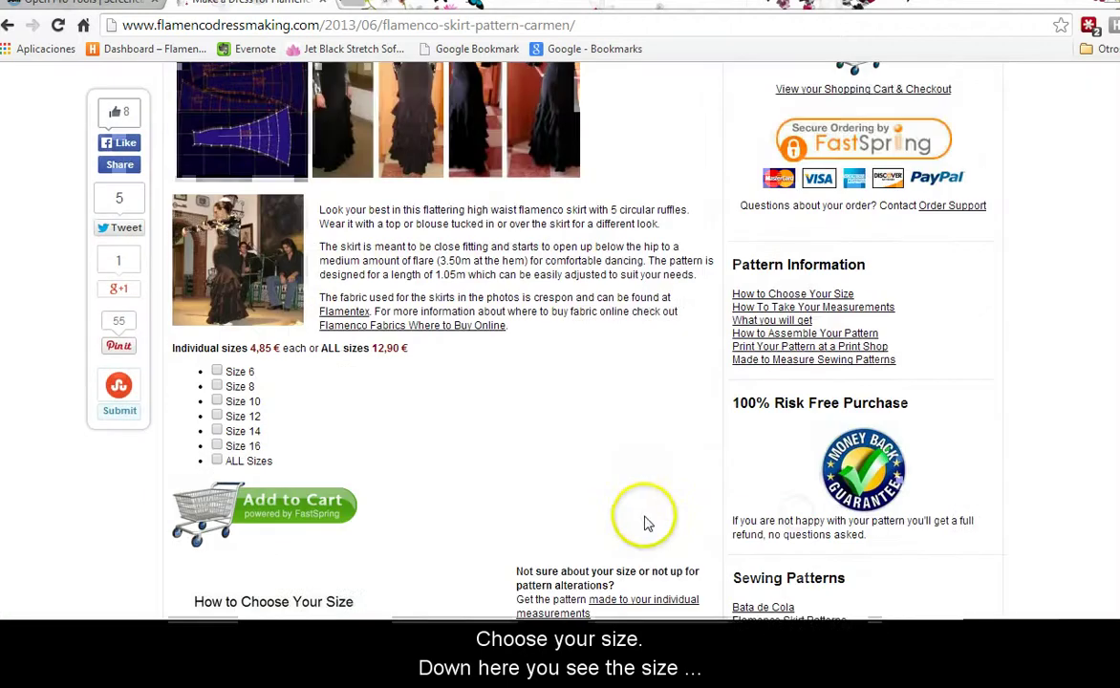
scroll(640, 526, "down", 1)
left_click(381, 425)
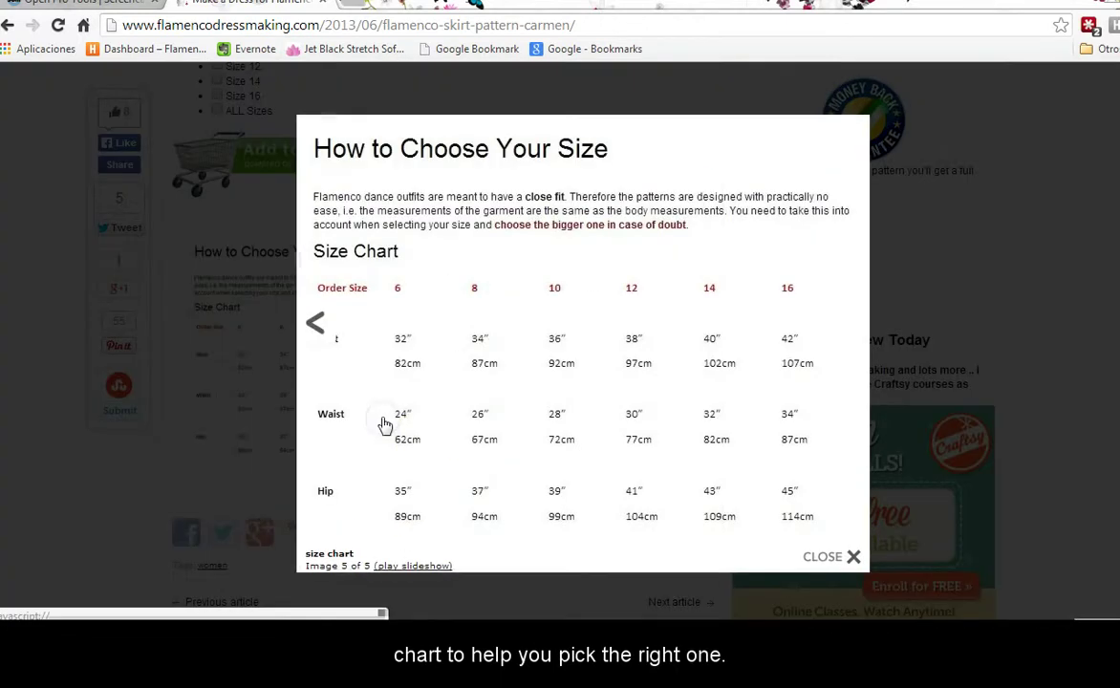
left_click(841, 556)
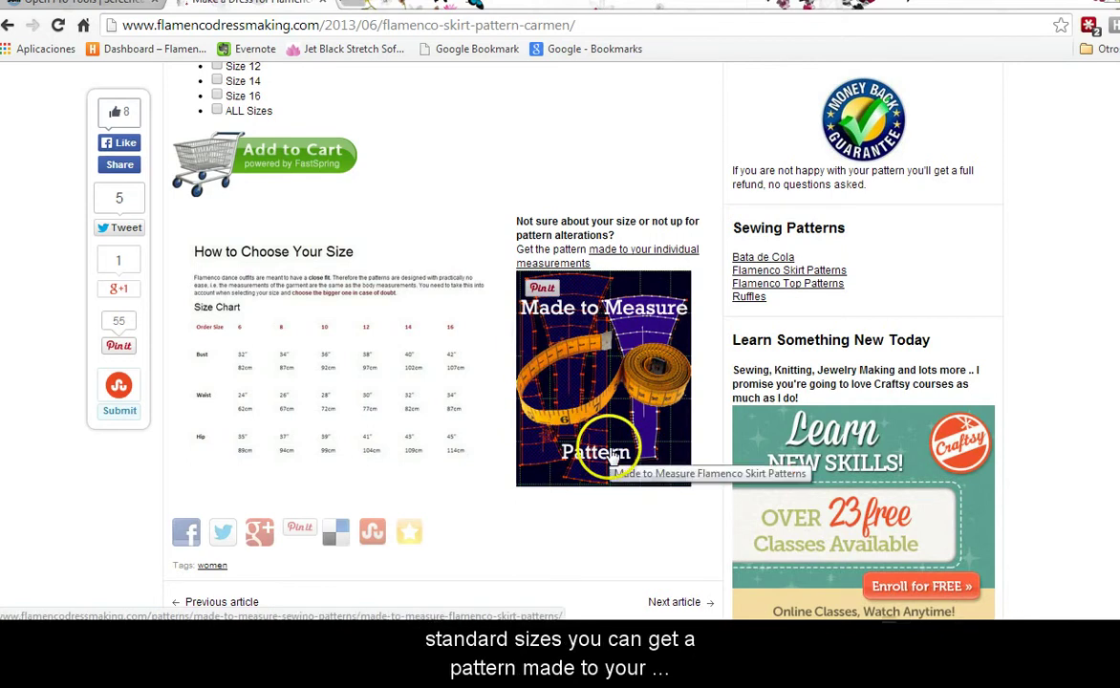
scroll(475, 492, "up", 5)
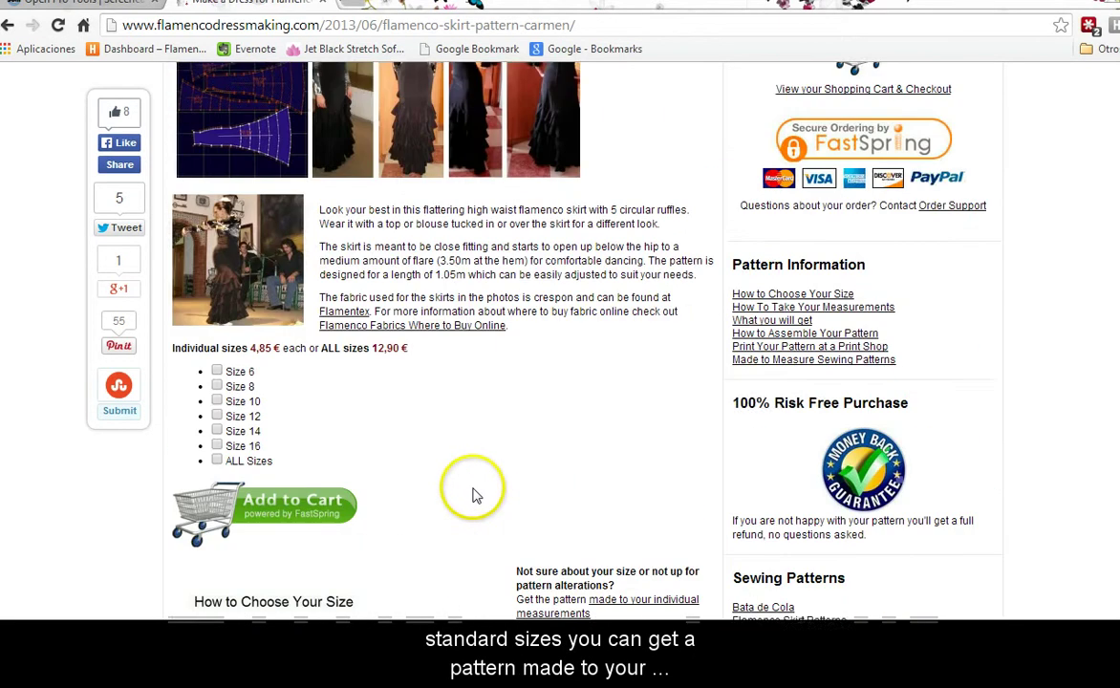
left_click(217, 503)
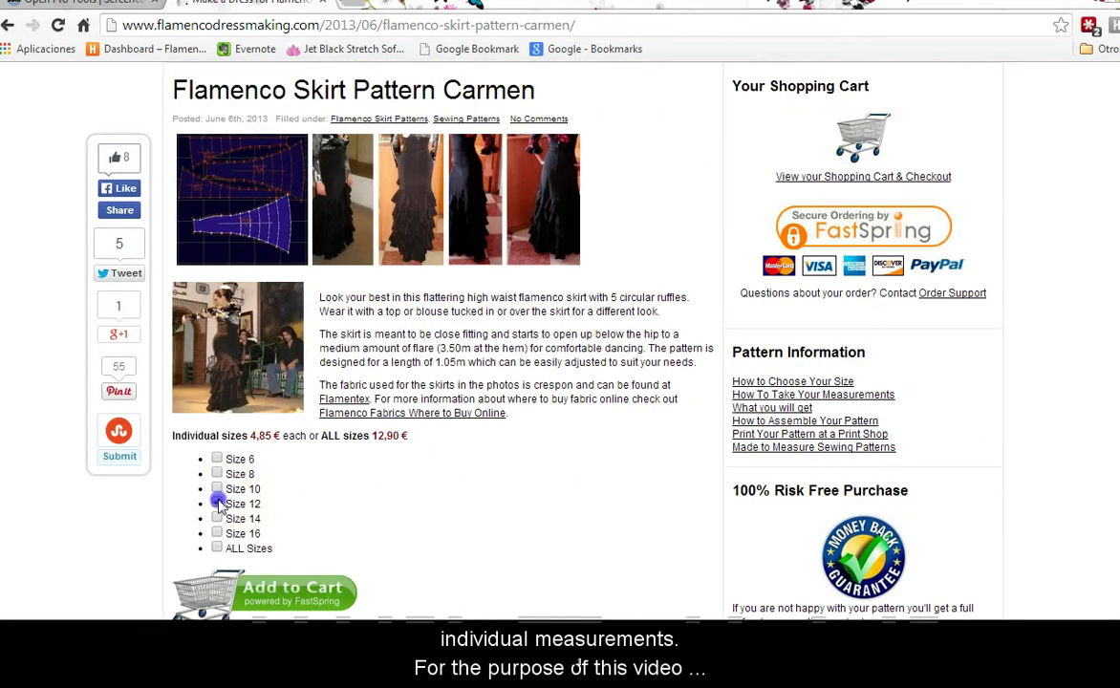
Add the Size 12 Carmen skirt pattern to the cart, reaching the $6.00 FastSpring order.
left_click(222, 584)
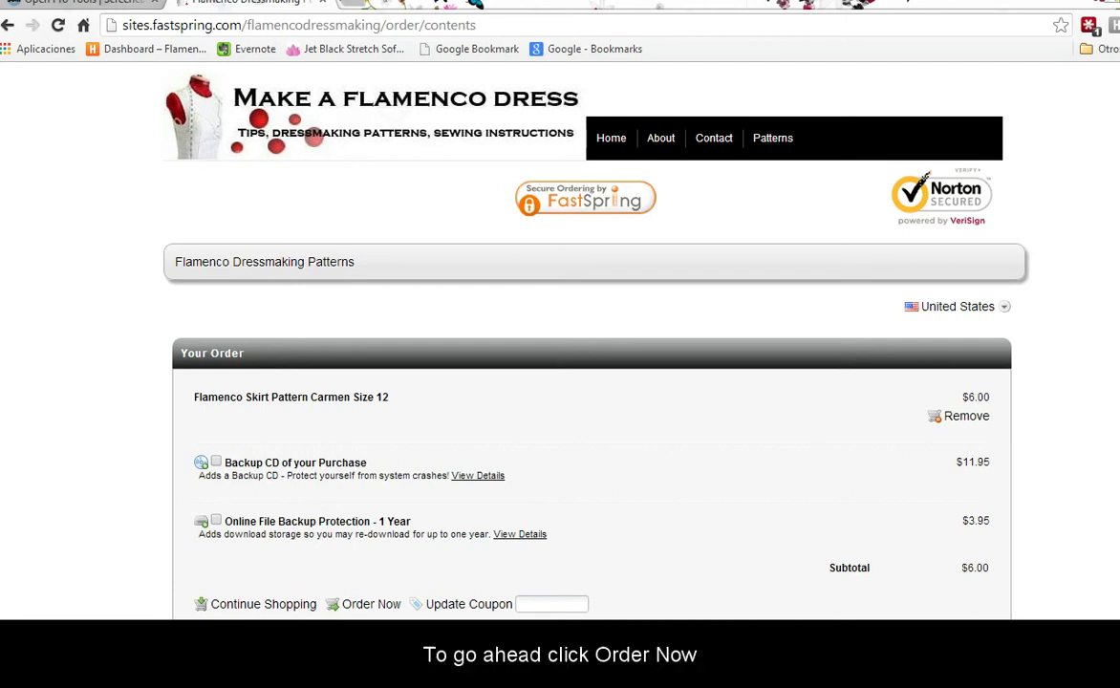
Start checkout and fill in the contact details: type the first name, then use saved autofill.
left_click(363, 604)
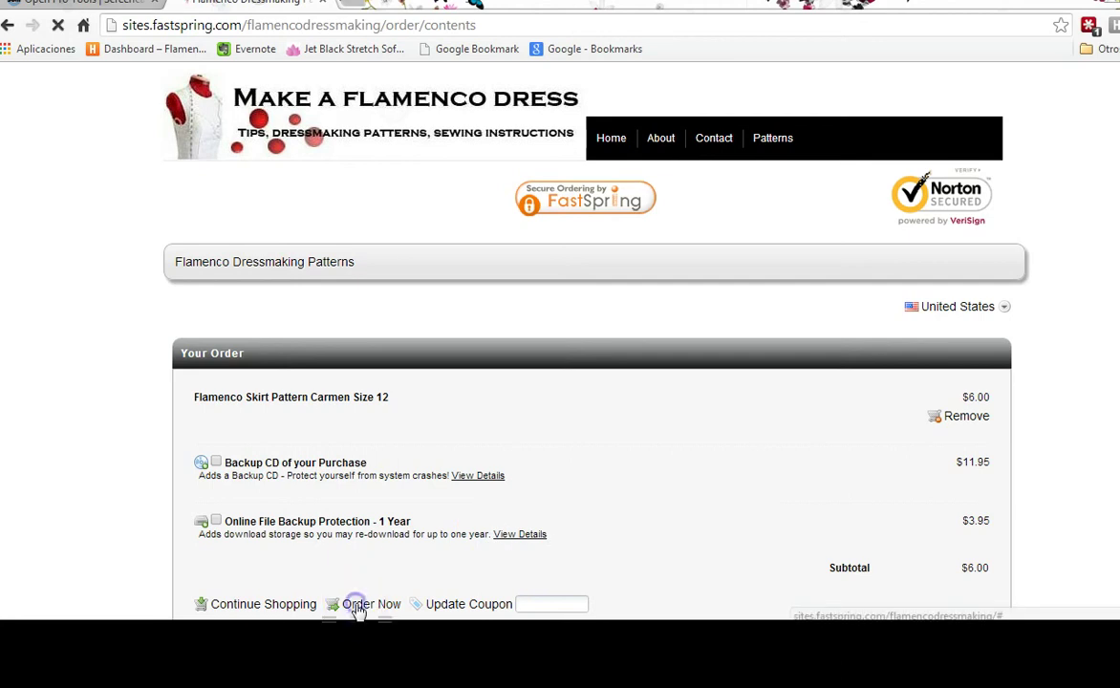
scroll(496, 545, "down", 3)
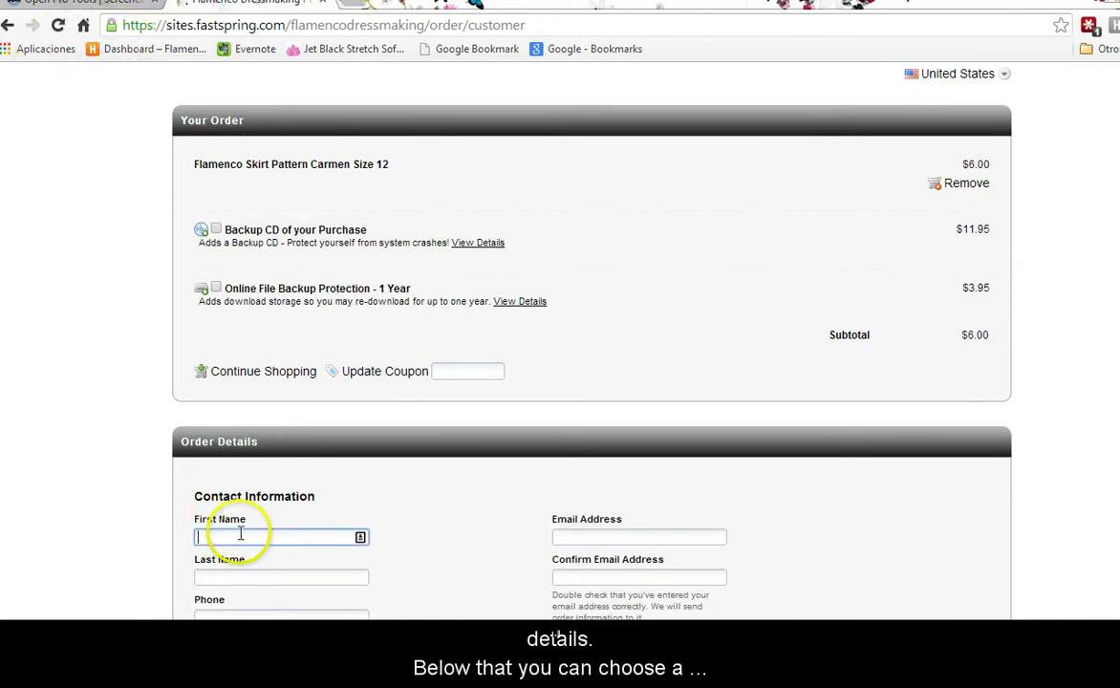
type("Anke")
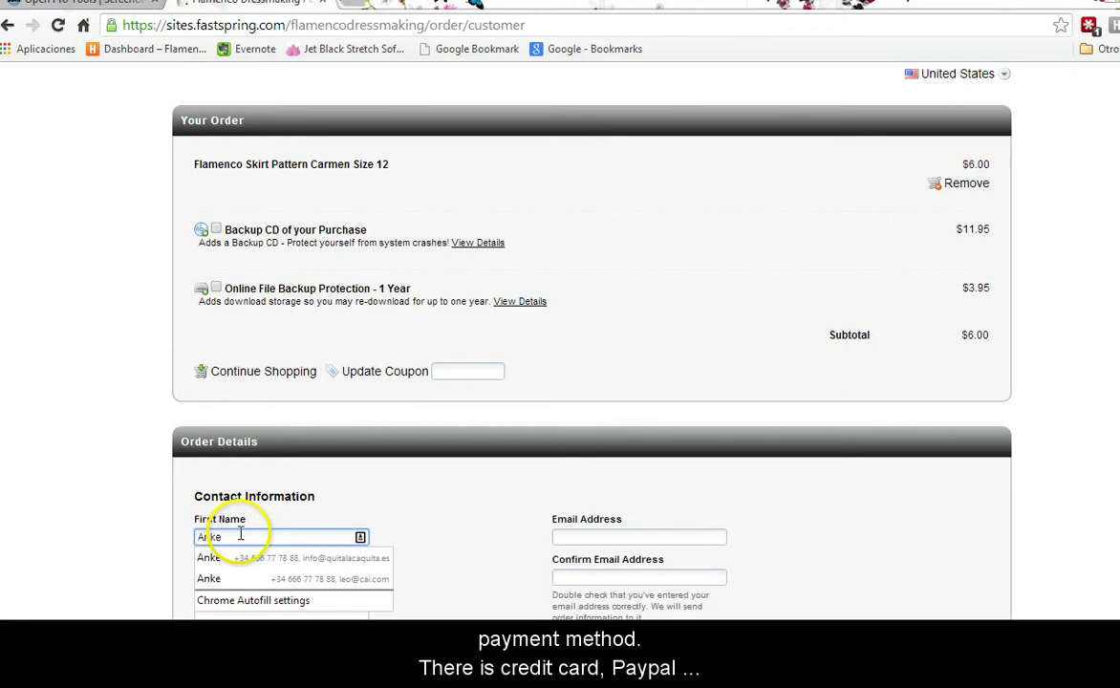
key("Tab")
type("H")
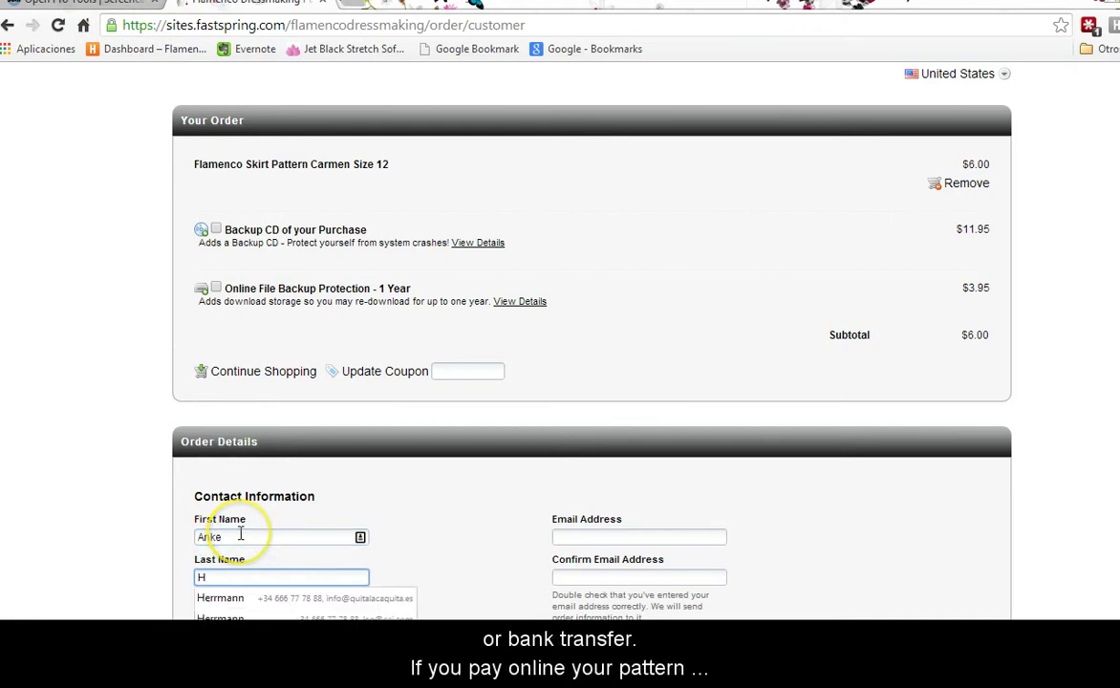
key("Down")
key("Return")
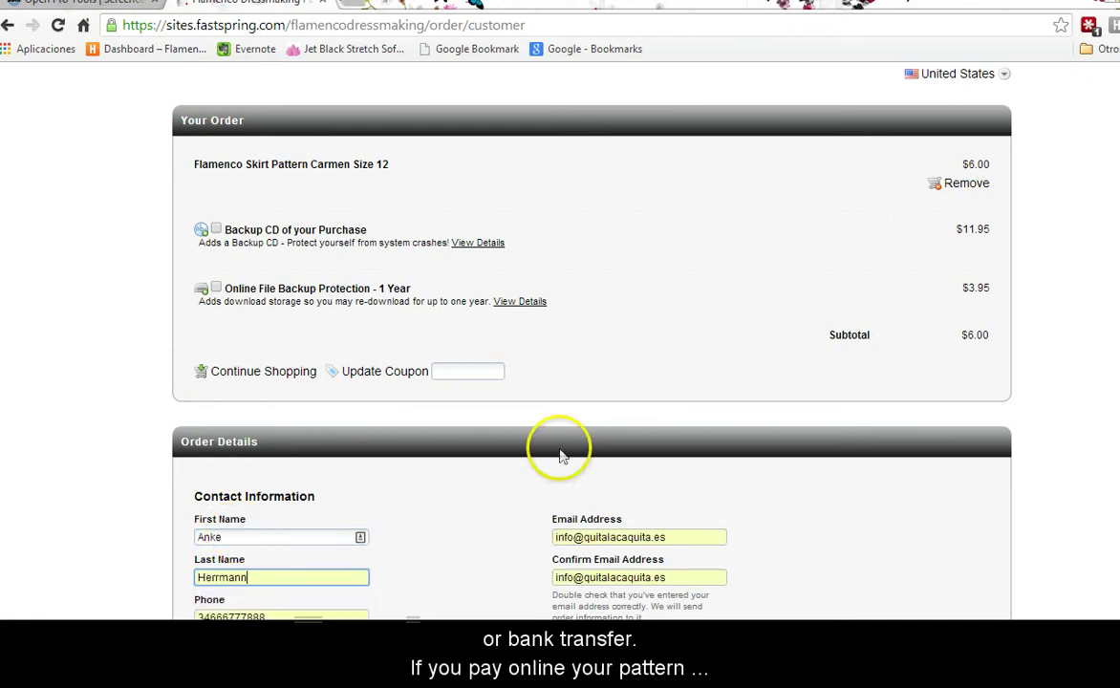
Keep PayPal as the payment method and continue to PayPal.
scroll(892, 499, "down", 2)
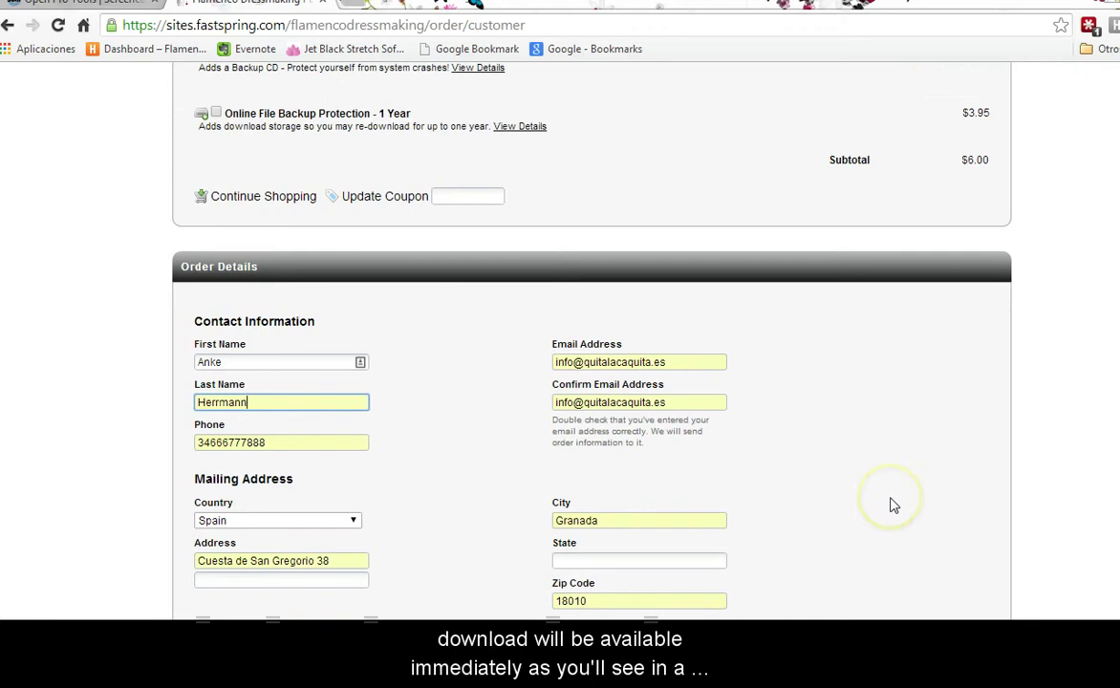
scroll(893, 501, "down", 2)
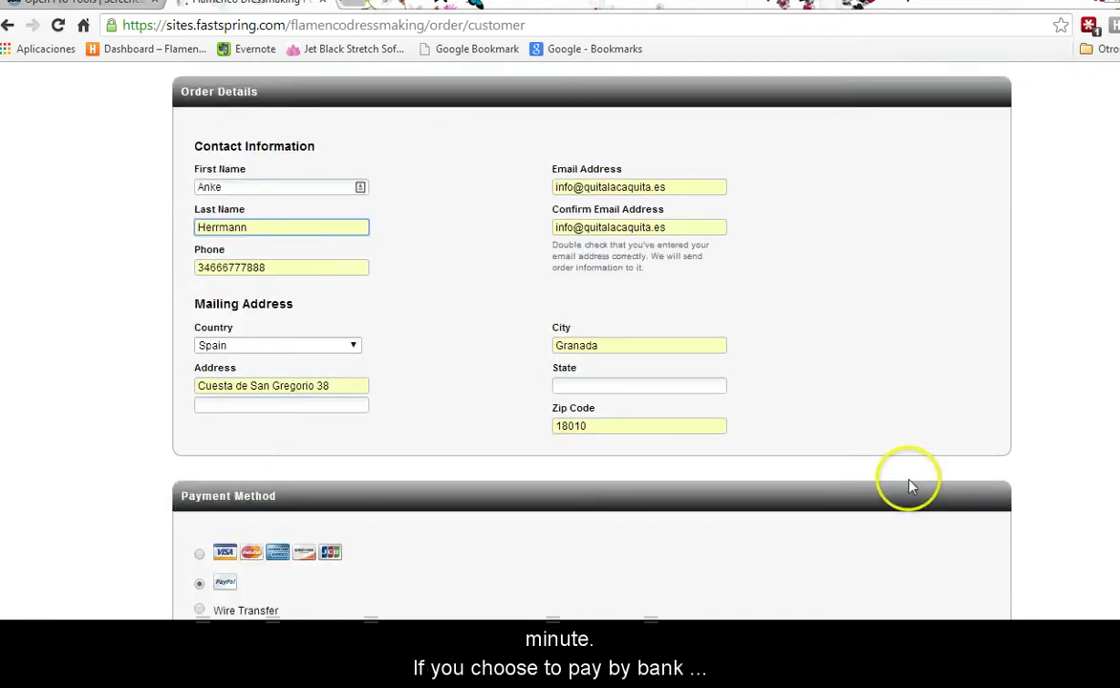
scroll(905, 487, "down", 2)
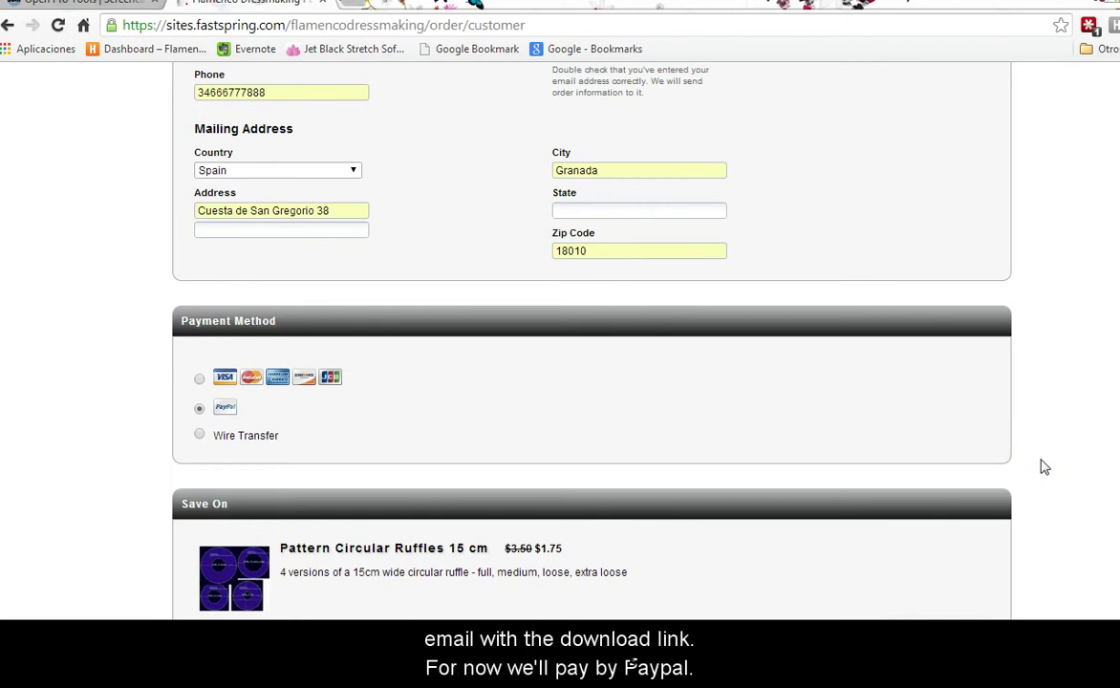
scroll(1040, 466, "down", 2)
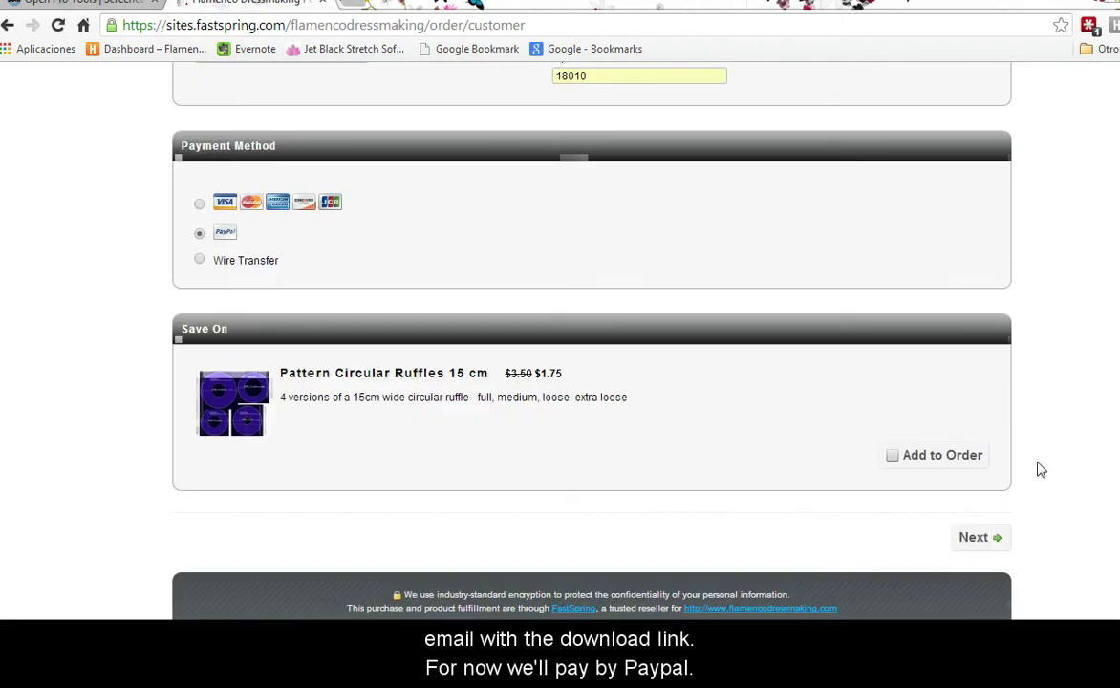
left_click(975, 539)
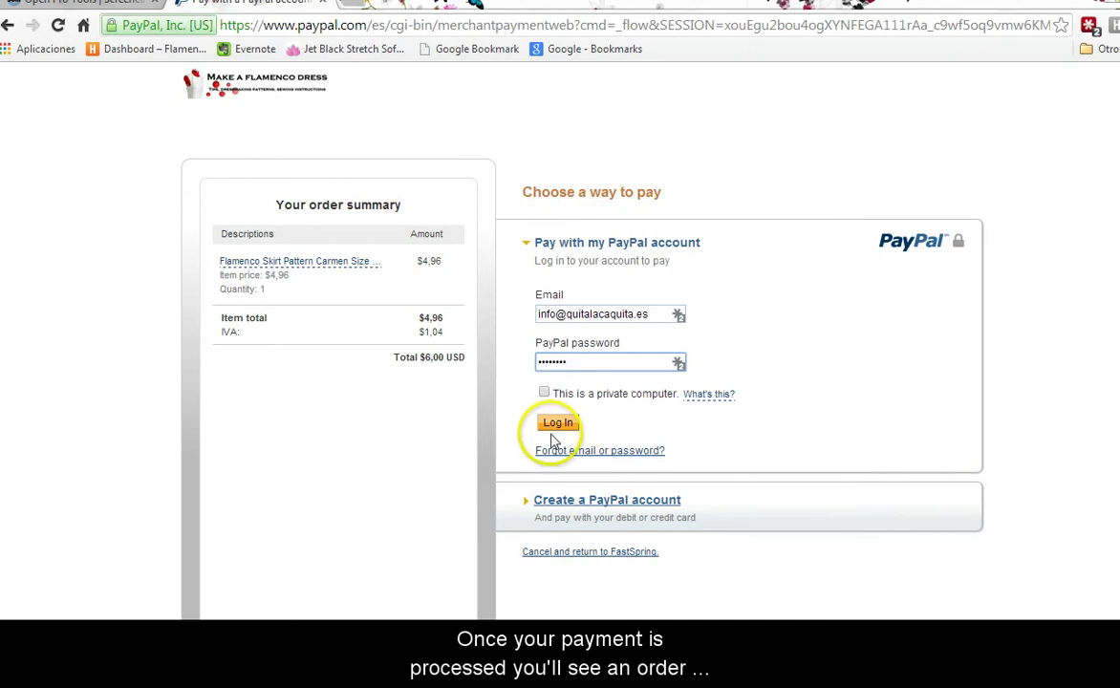
Log in to PayPal, review shipping and payment, and approve the $6.00 payment.
left_click(556, 423)
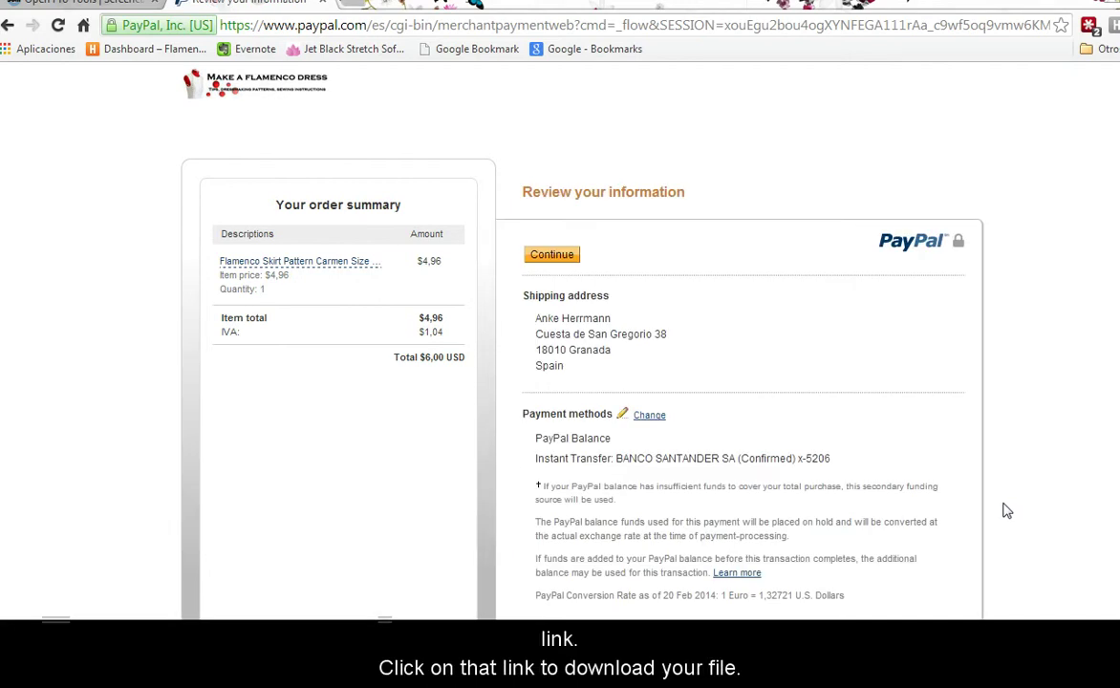
scroll(1003, 511, "down", 2)
left_click(556, 561)
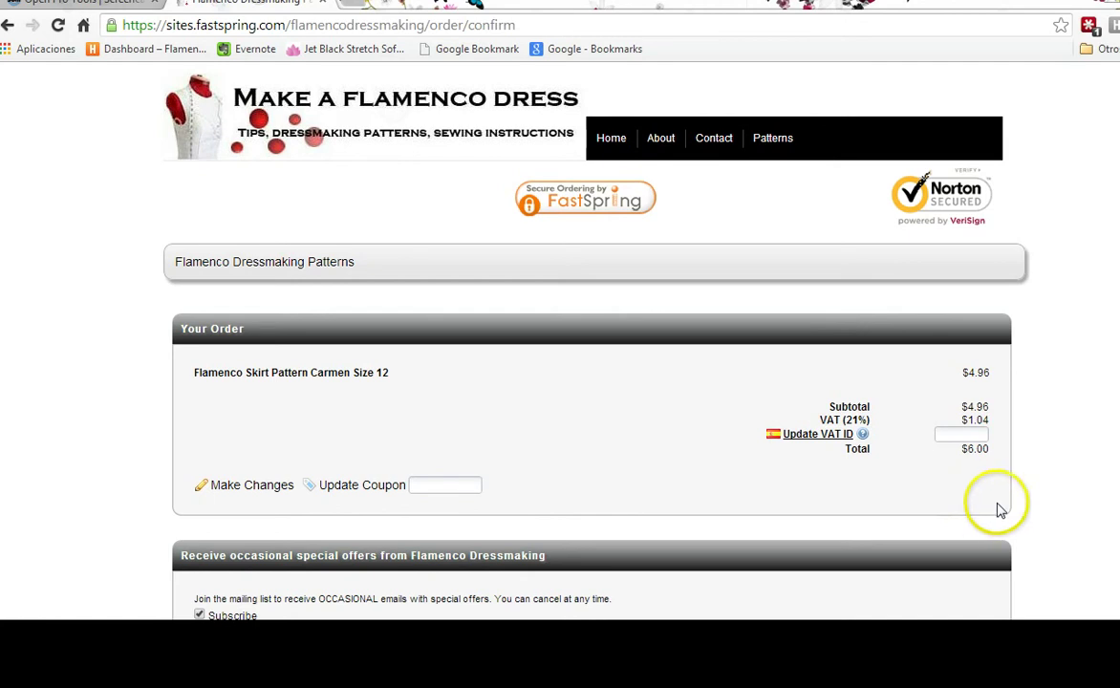
Complete the FastSpring order and scroll to the Pattern Download section.
scroll(997, 510, "down", 1)
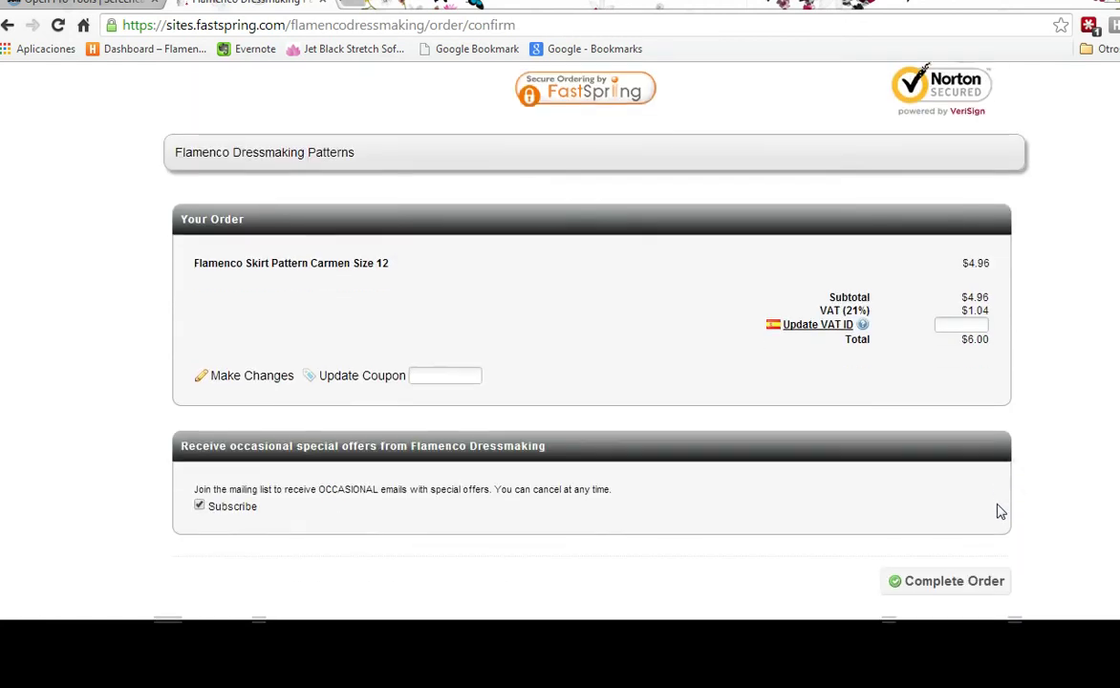
left_click(954, 585)
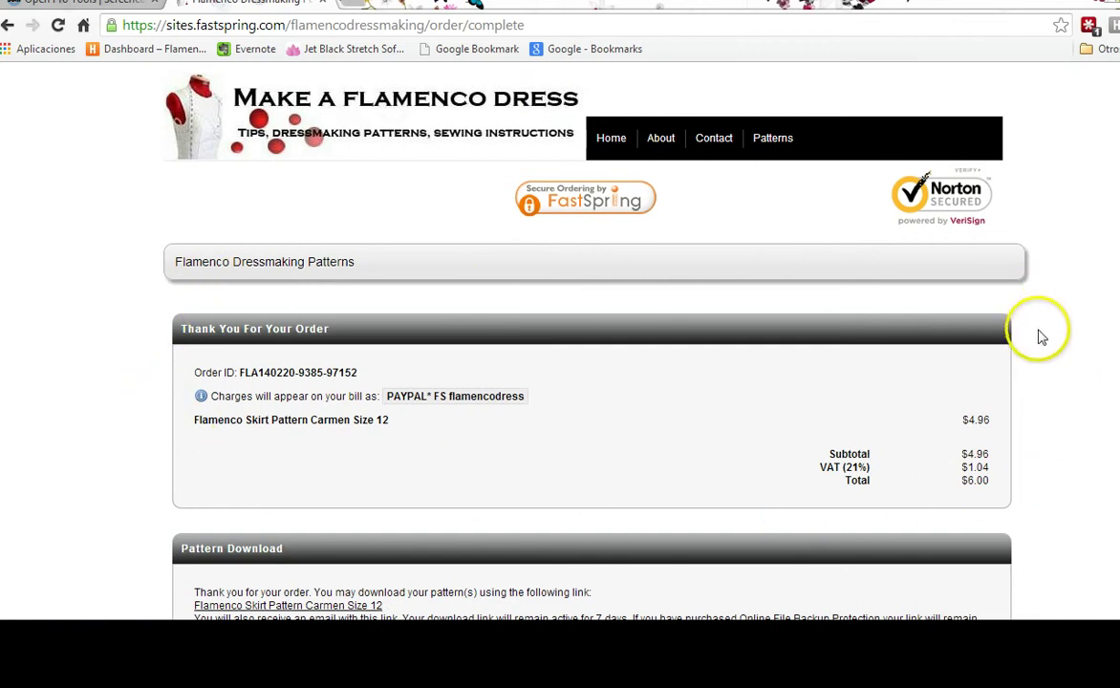
scroll(1038, 328, "down", 3)
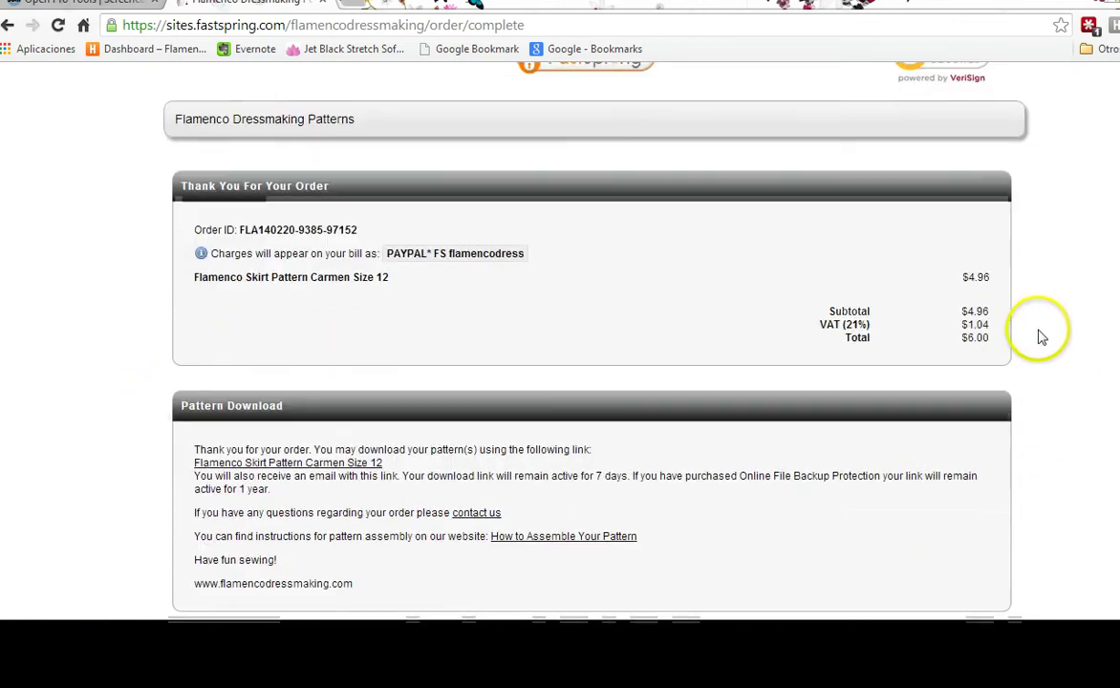
Download and save pattern_flamenco_skirt_carmen_size12.zip, then open it from the downloads bar.
left_click(326, 463)
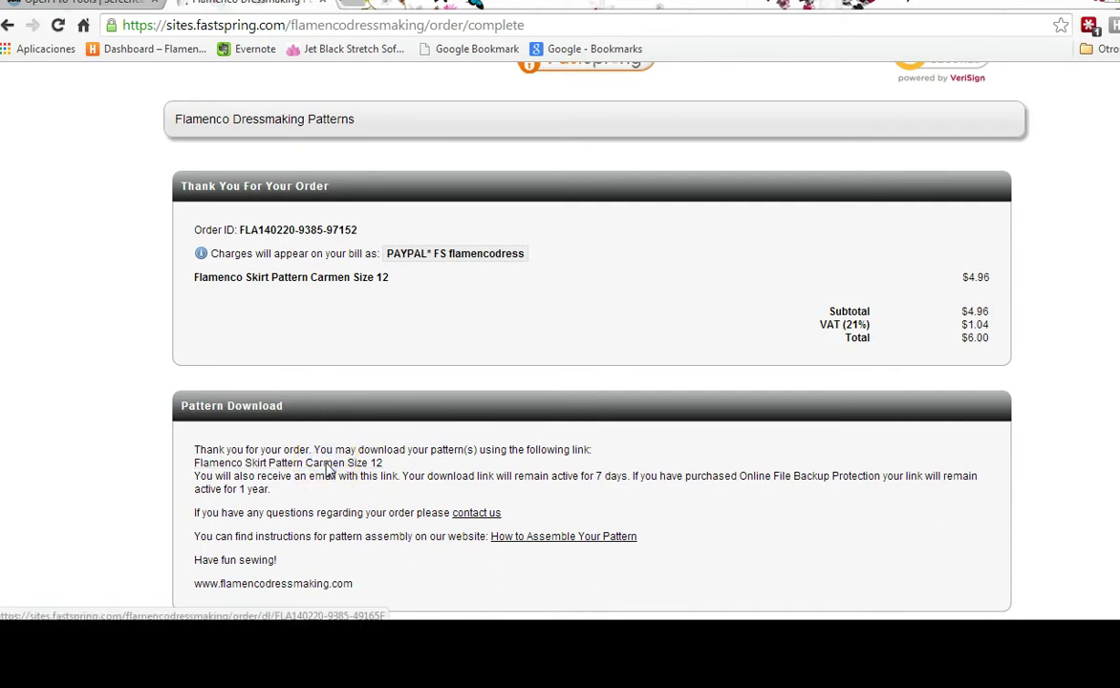
left_click(298, 479)
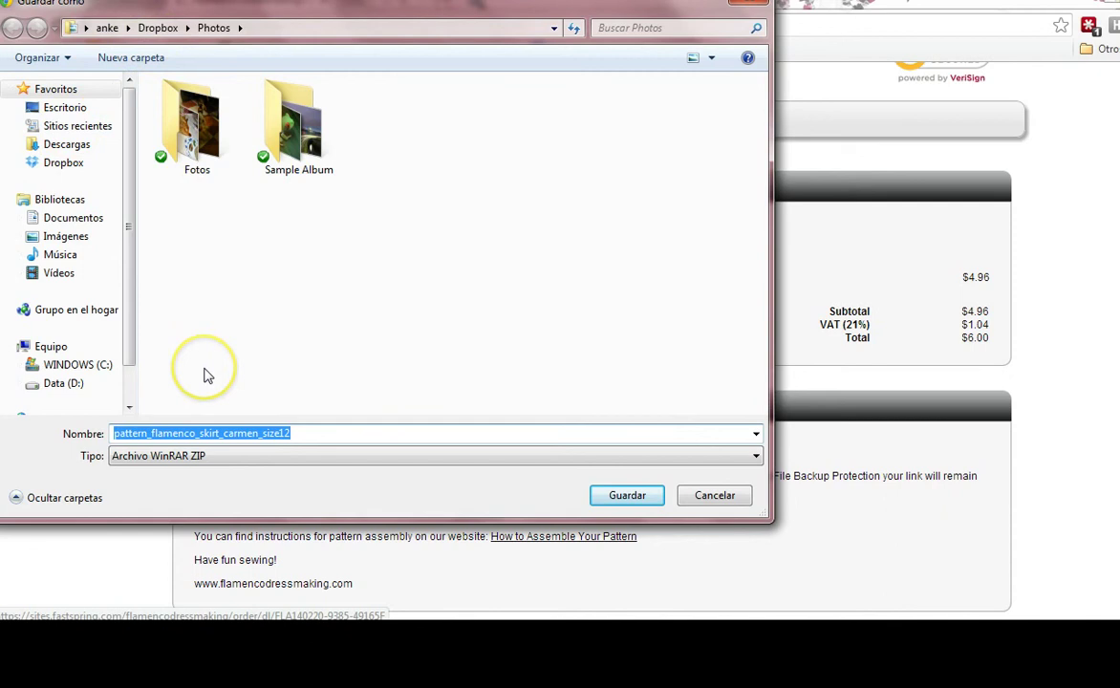
left_click(617, 495)
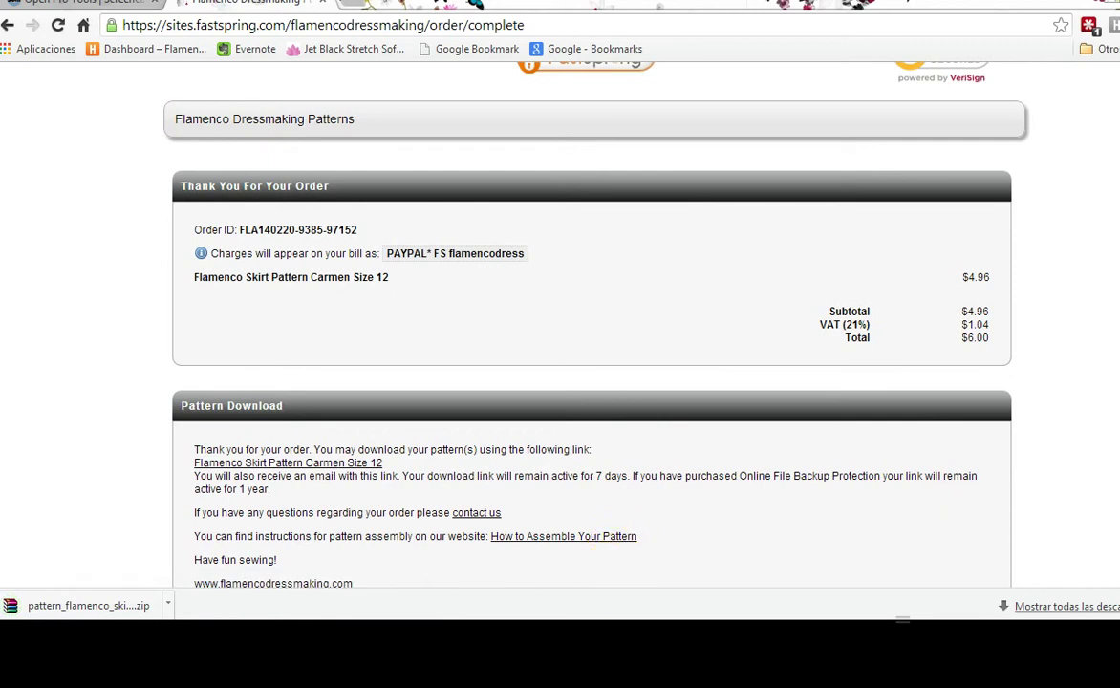
left_click(72, 608)
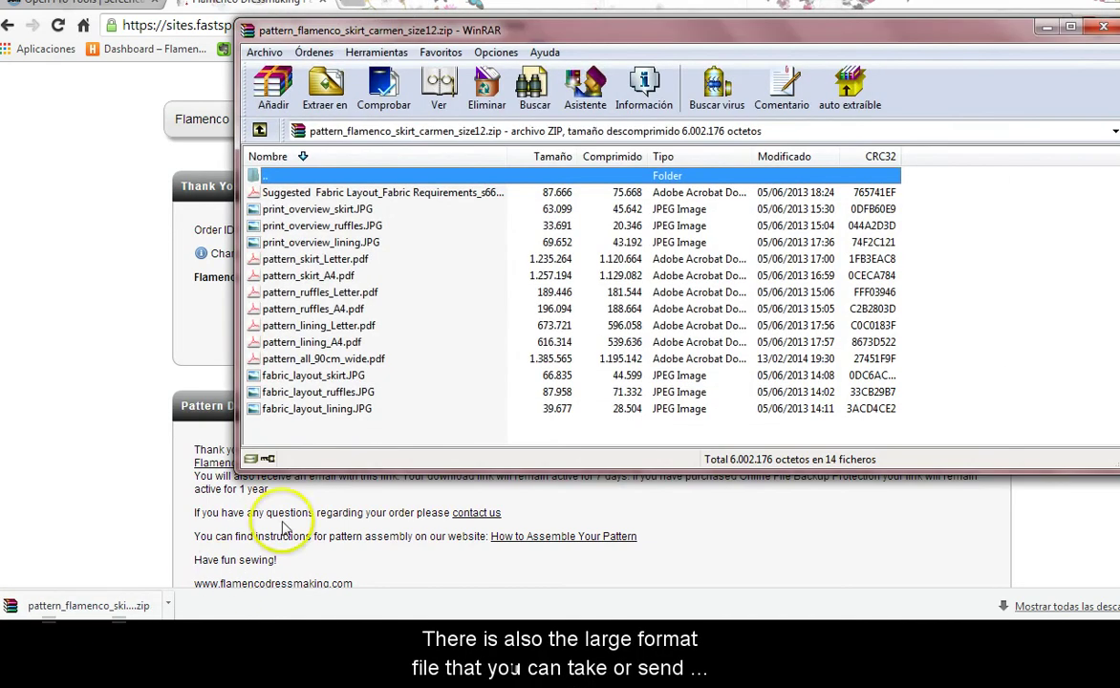
Select pattern_skirt_A4.pdf, pattern_ruffles_Letter.pdf and pattern_all_90cm_wide.pdf in the WinRAR list.
left_click(316, 276)
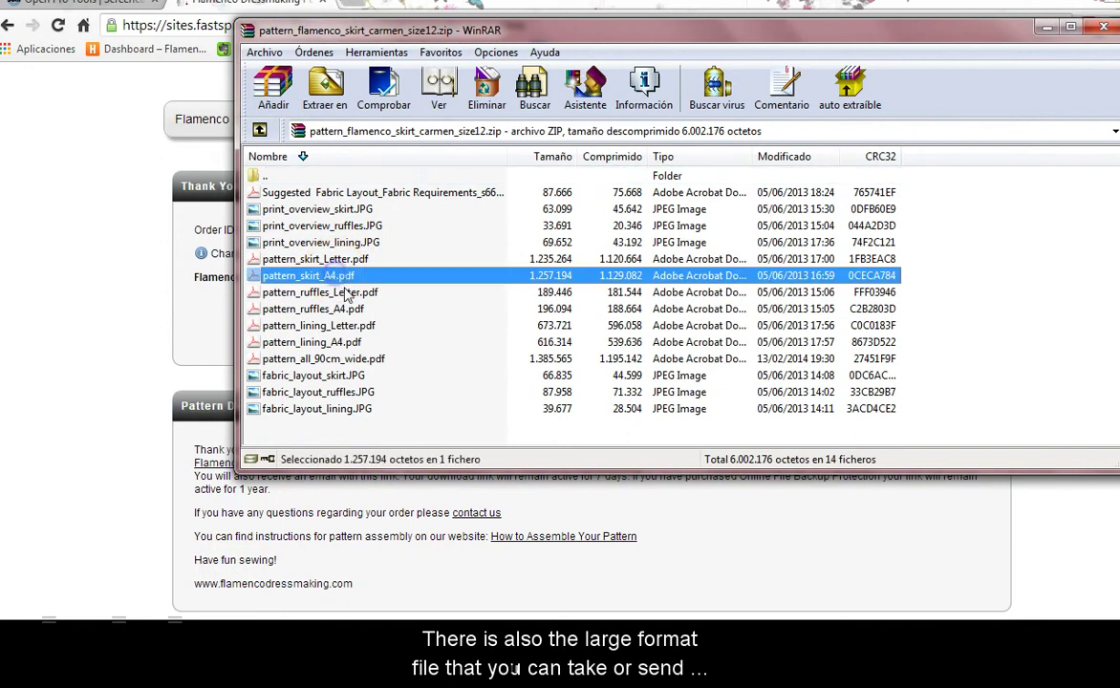
left_click(349, 293)
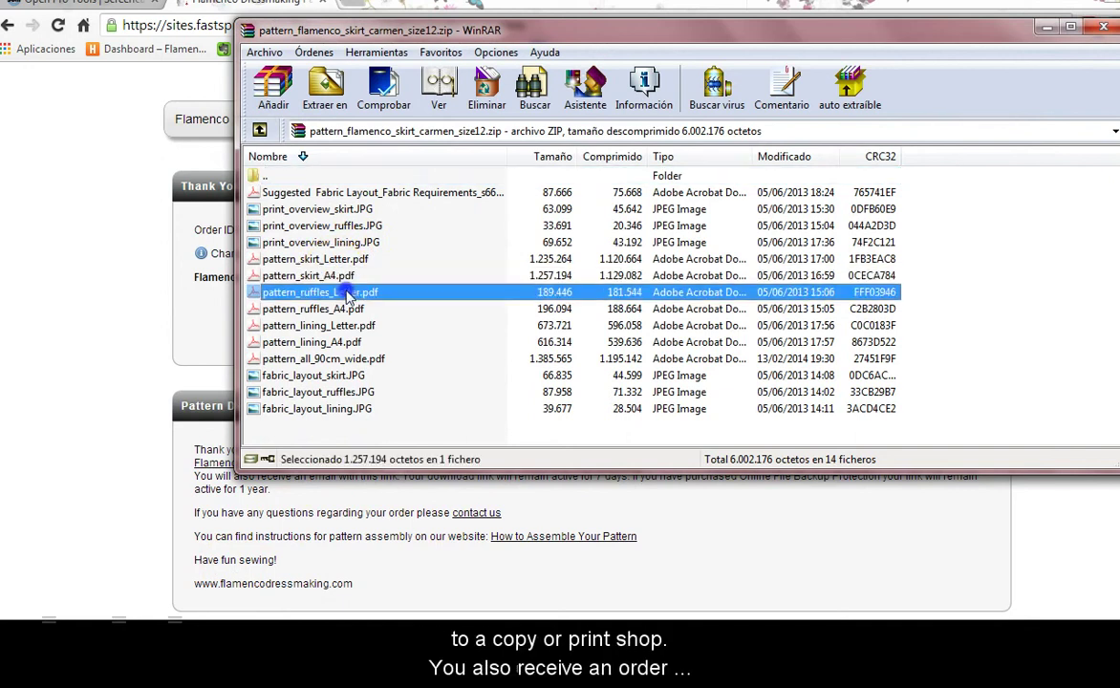
left_click(359, 362)
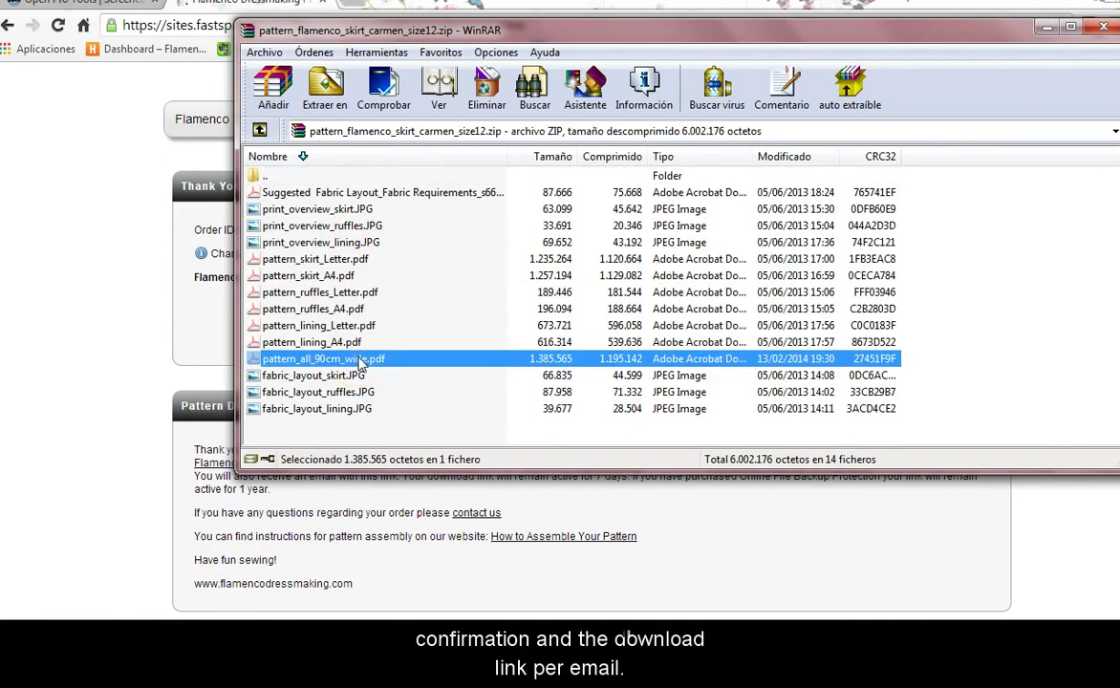